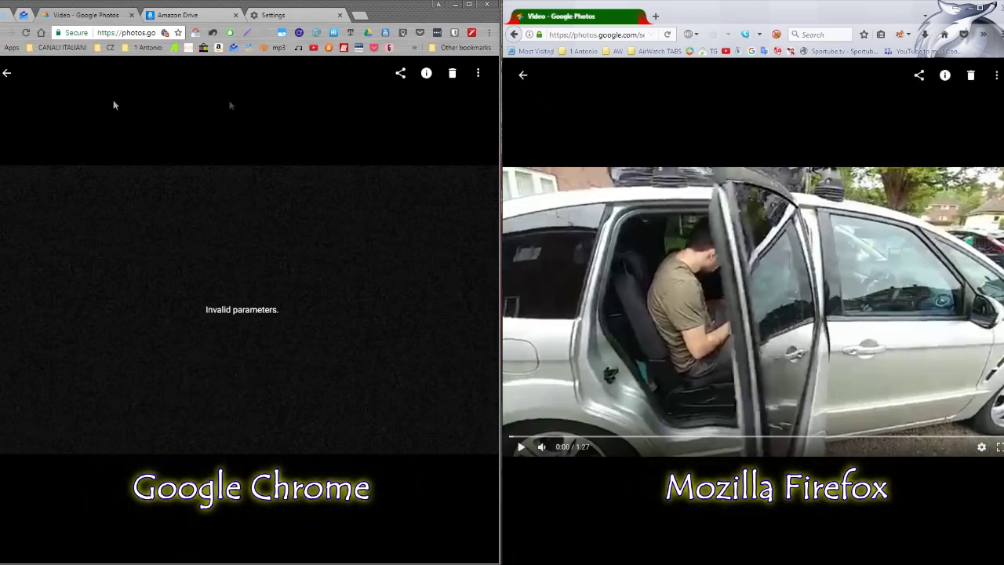
# - Return both browsers to the search results and open the video in each, stopping Firefox's playback
pyautogui.click(523, 75)
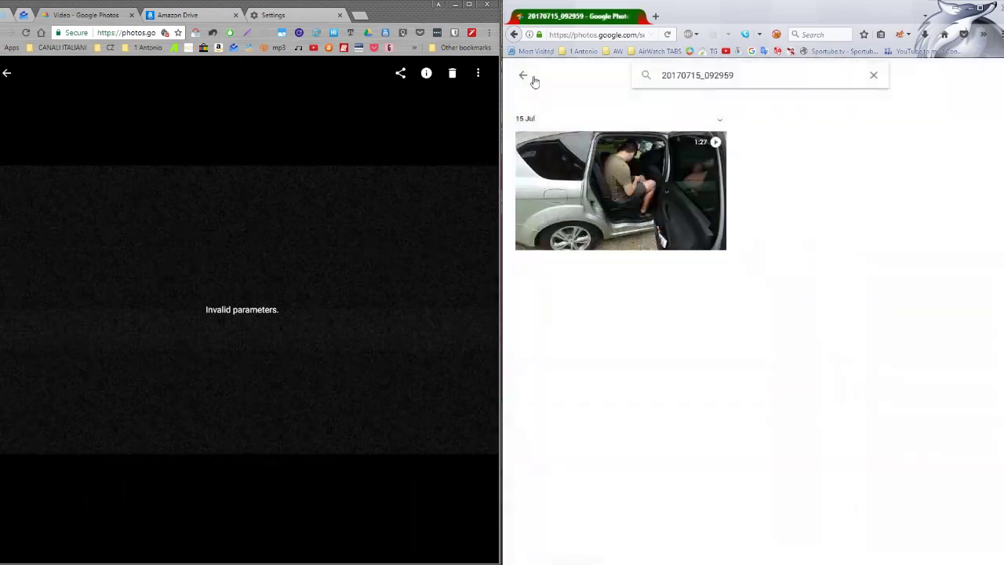
pyautogui.click(6, 73)
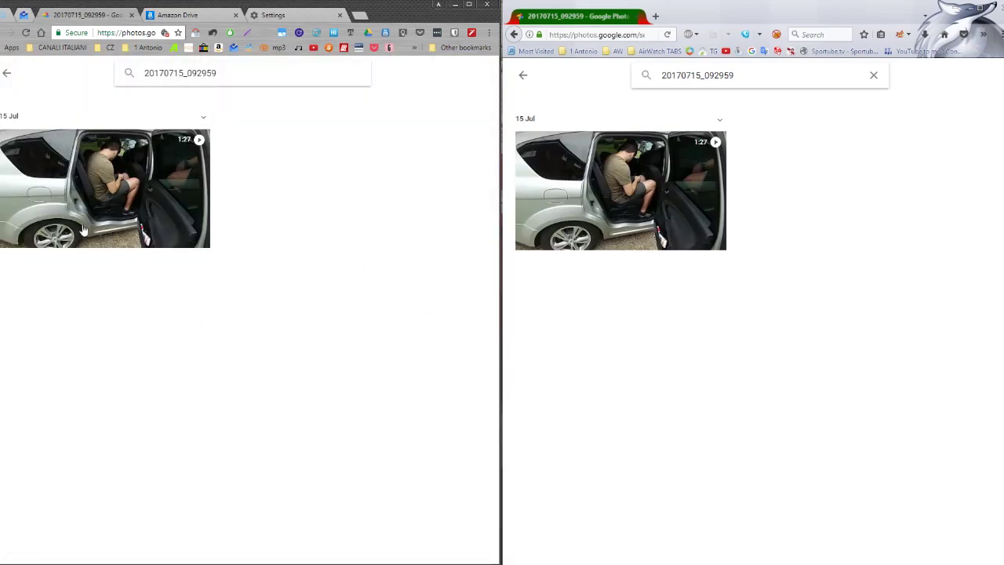
pyautogui.click(584, 218)
pyautogui.click(515, 460)
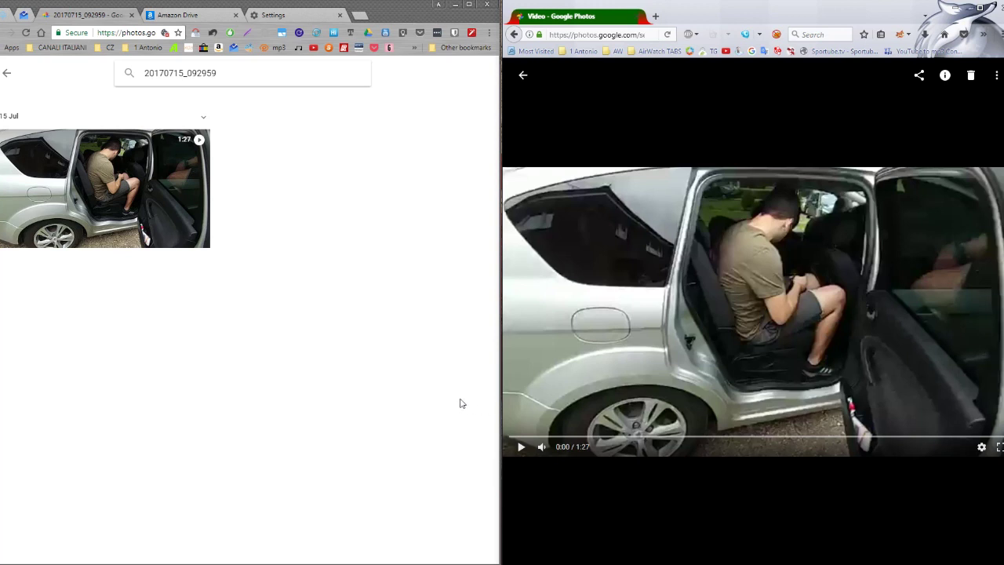
pyautogui.click(58, 207)
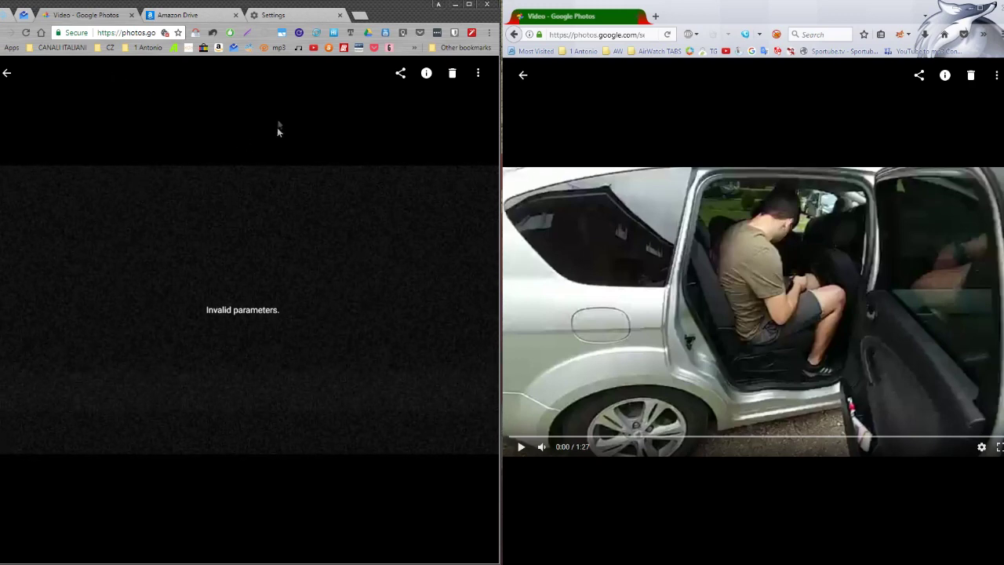
# - View the ForceReload extension's options, then hard-reload the Google Photos page with it
pyautogui.rightClick(315, 36)
pyautogui.click(334, 63)
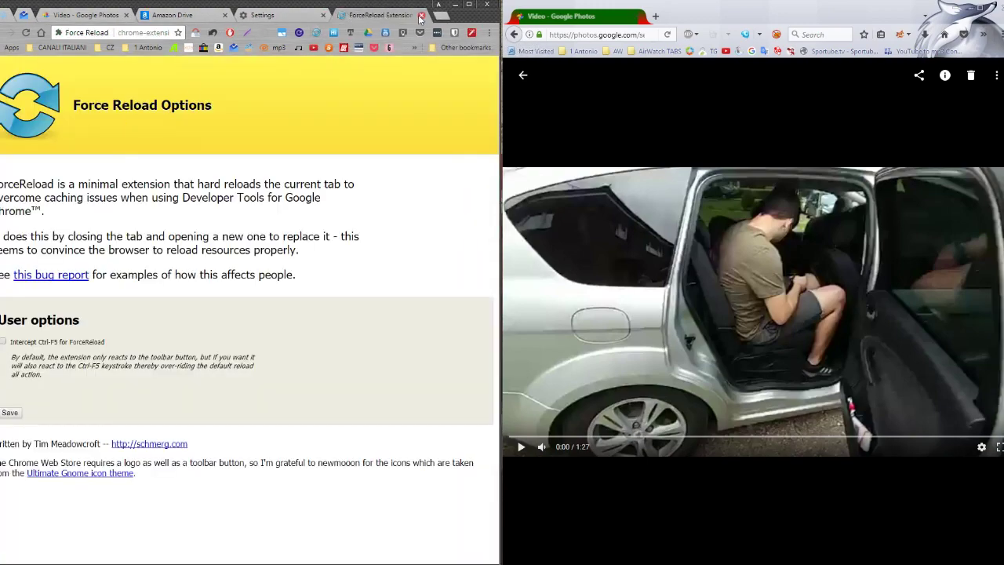
pyautogui.click(421, 15)
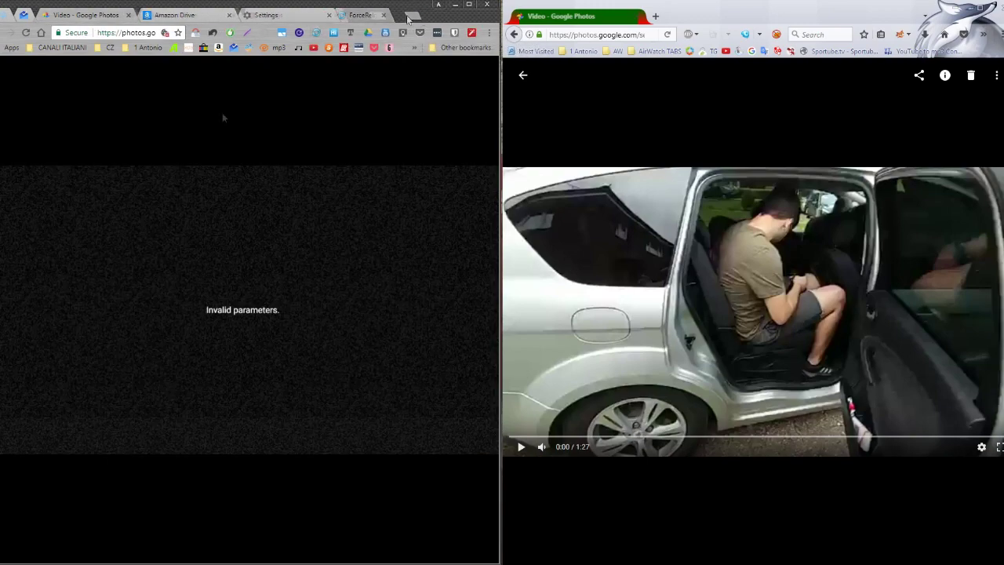
pyautogui.click(315, 35)
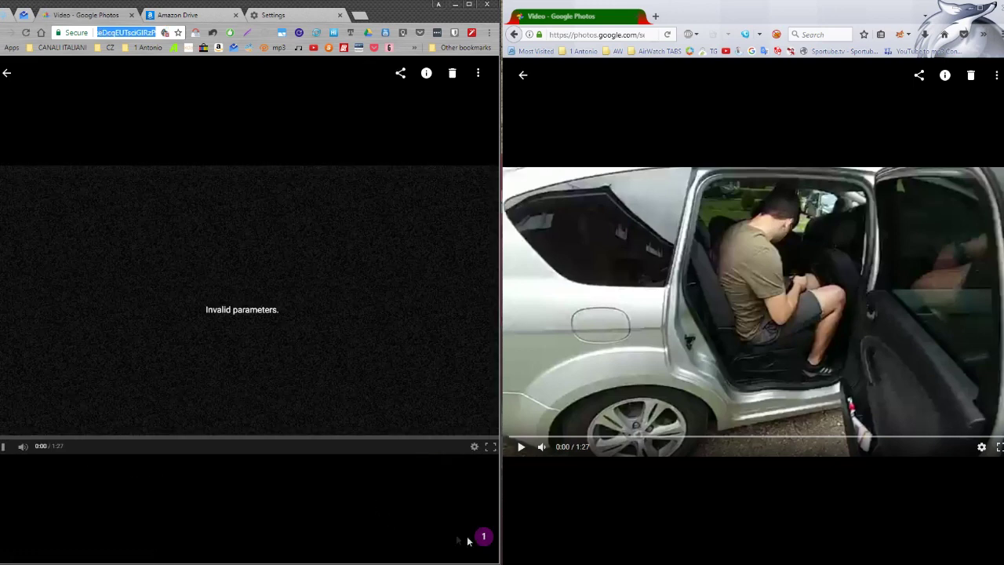
pyautogui.click(289, 17)
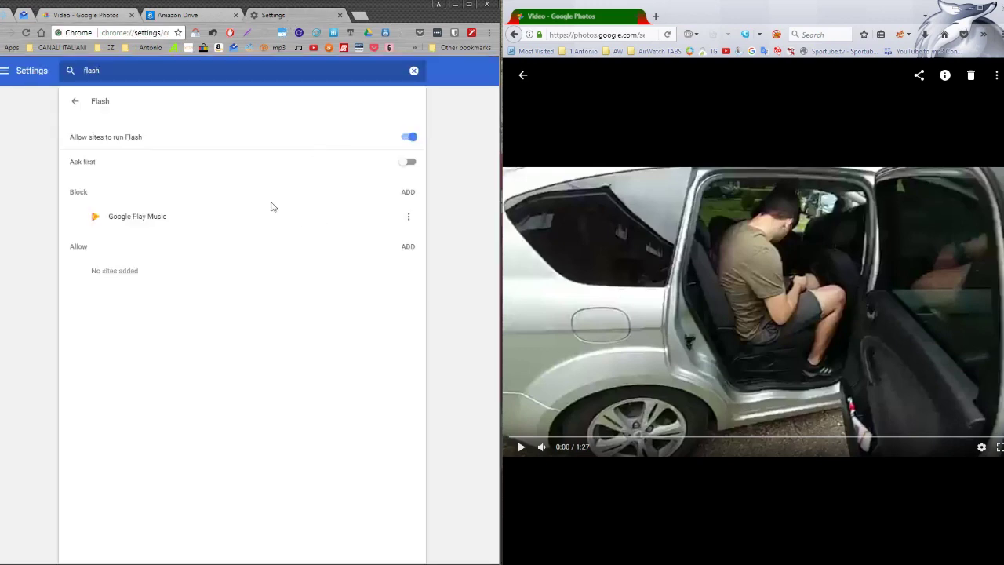
# - Switch off 'Allow sites to run Flash' under Advanced > Content Settings > Flash, then reload
pyautogui.click(414, 71)
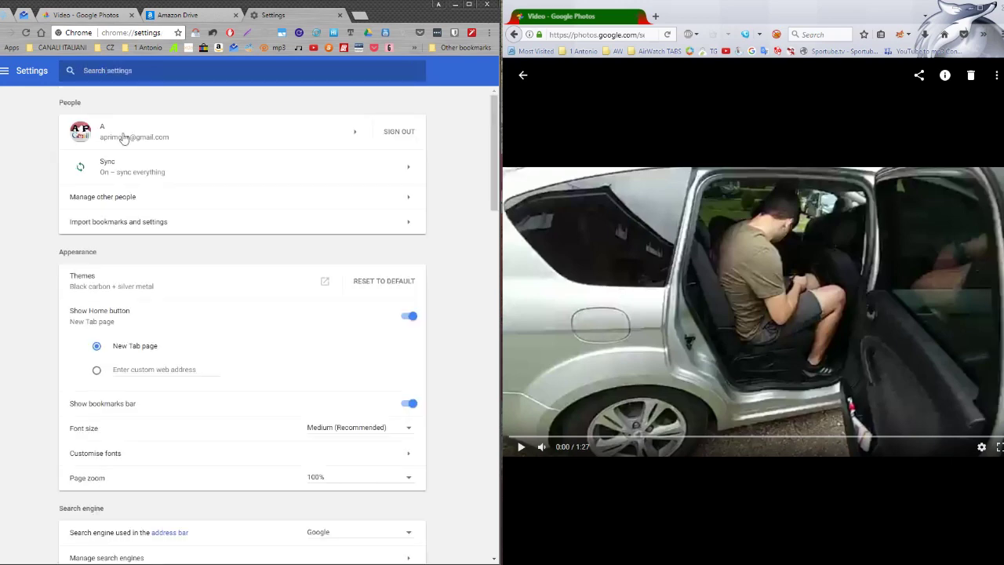
pyautogui.scroll(-5, 157, 203)
pyautogui.click(231, 385)
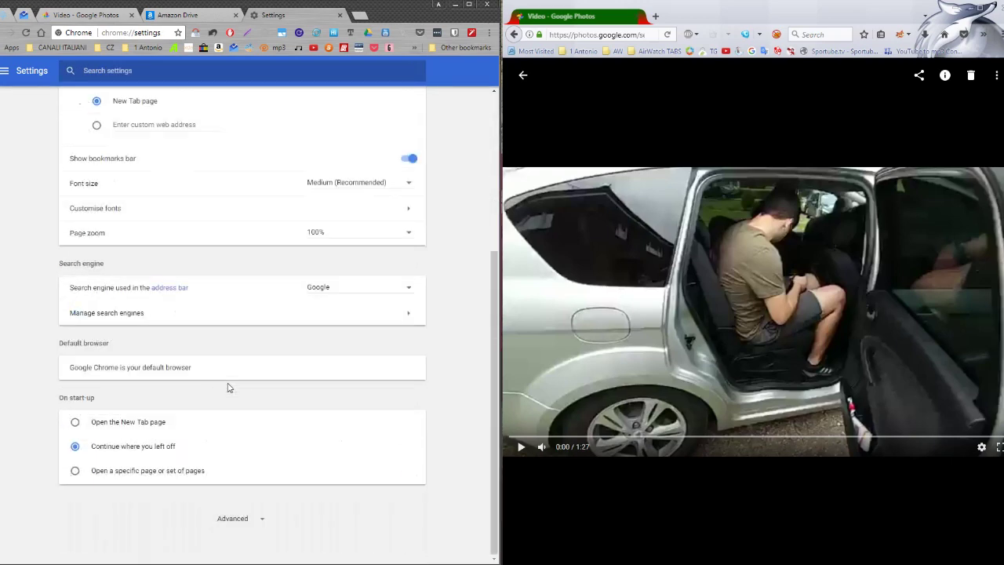
pyautogui.click(224, 519)
pyautogui.scroll(-10, 226, 408)
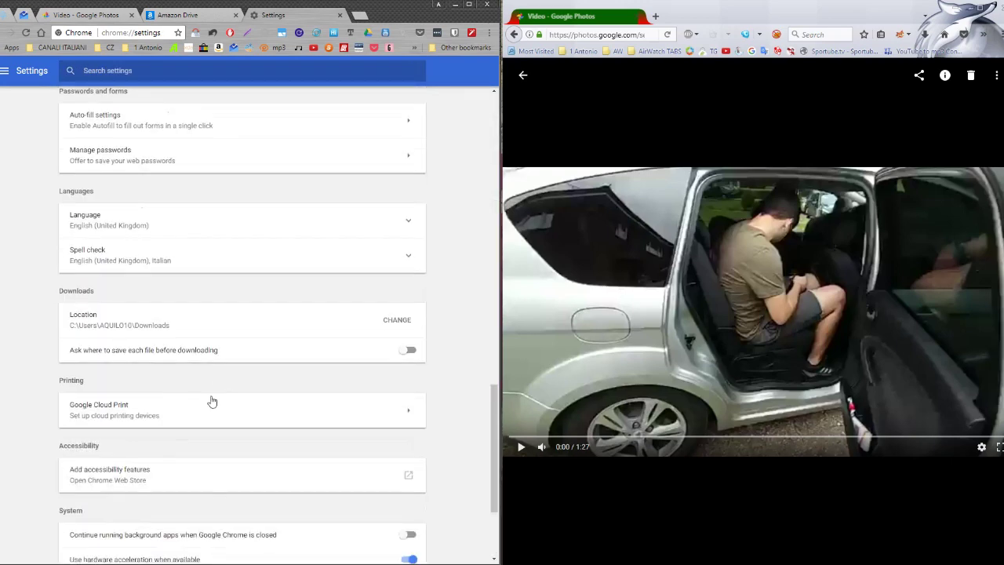
pyautogui.scroll(-2, 169, 463)
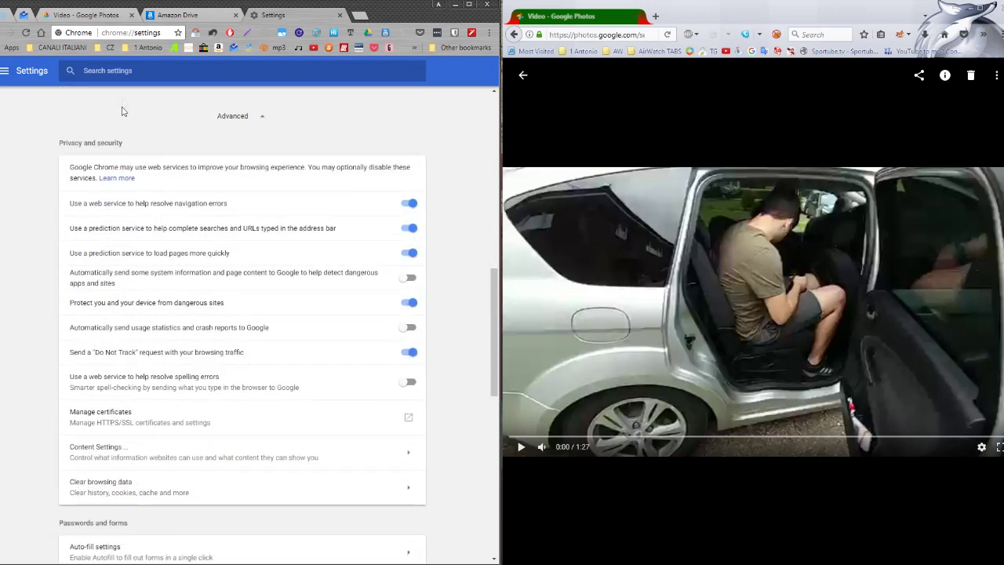
pyautogui.click(101, 451)
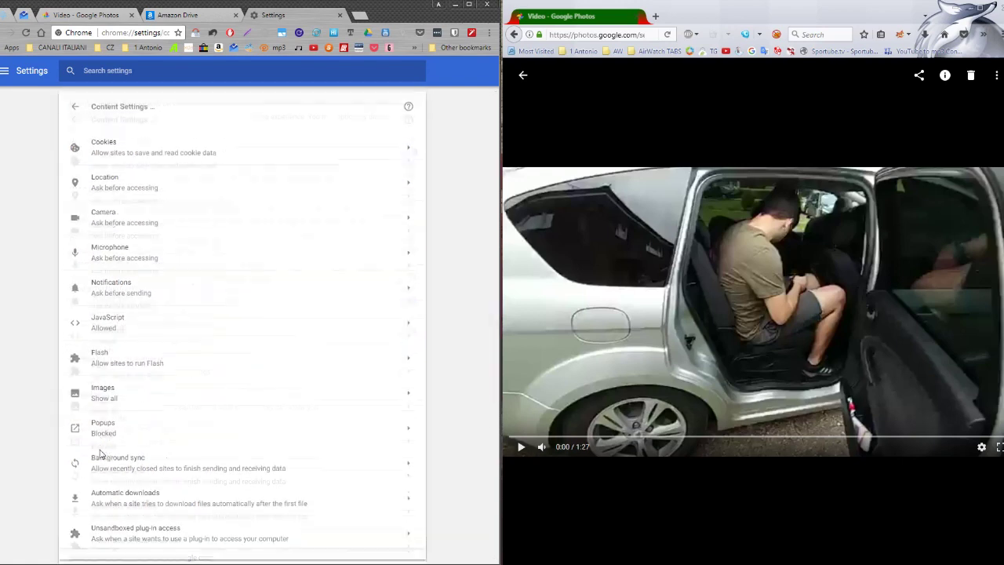
pyautogui.click(143, 354)
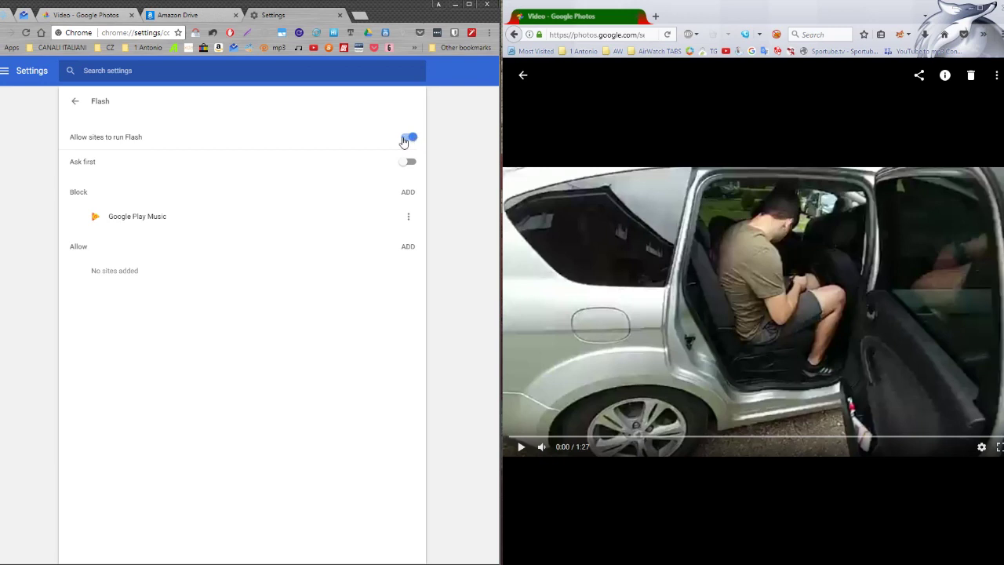
pyautogui.click(405, 143)
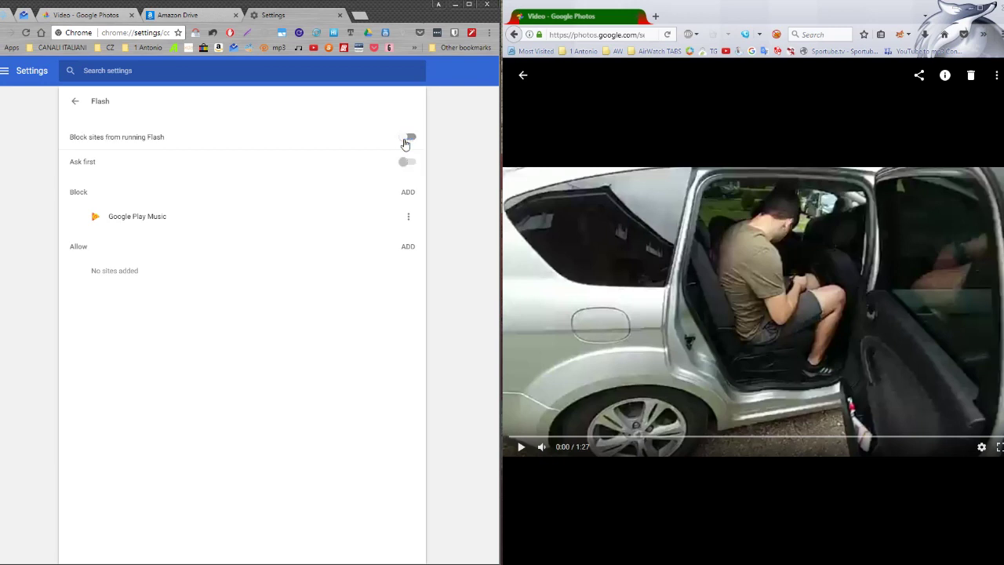
pyautogui.click(11, 32)
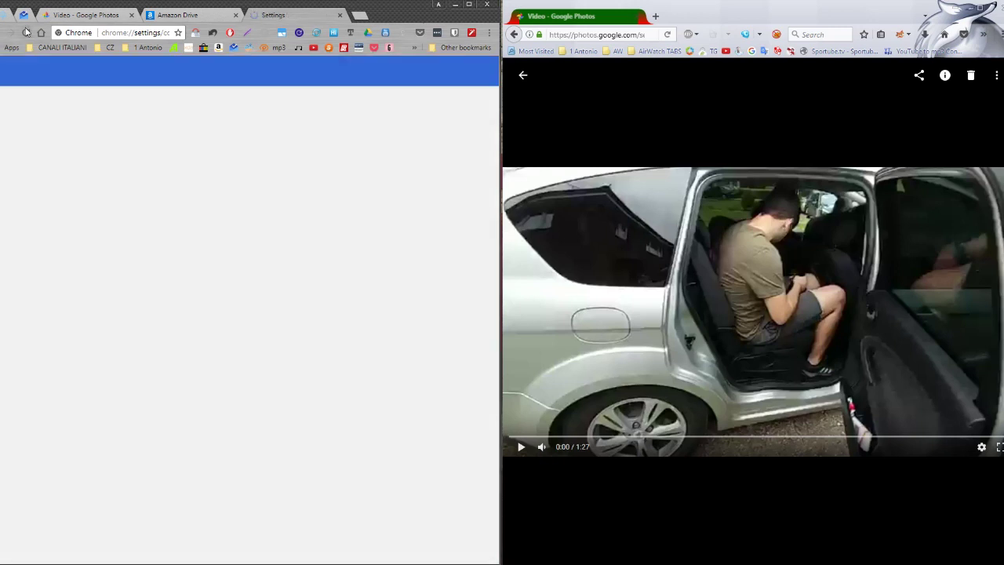
# - Reload the 20170715_092959 search results, reopen the video, then return to the results
pyautogui.click(10, 32)
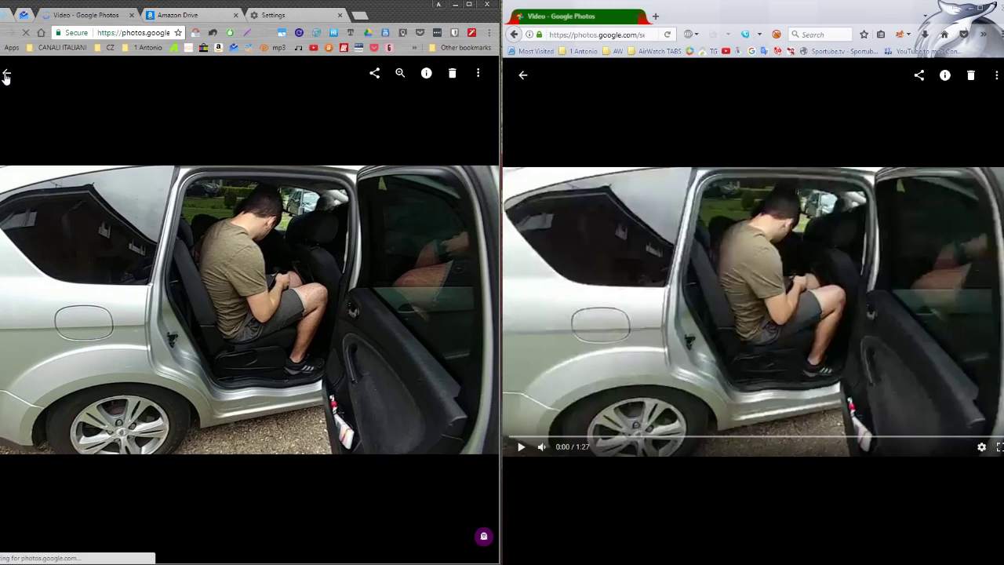
pyautogui.click(6, 72)
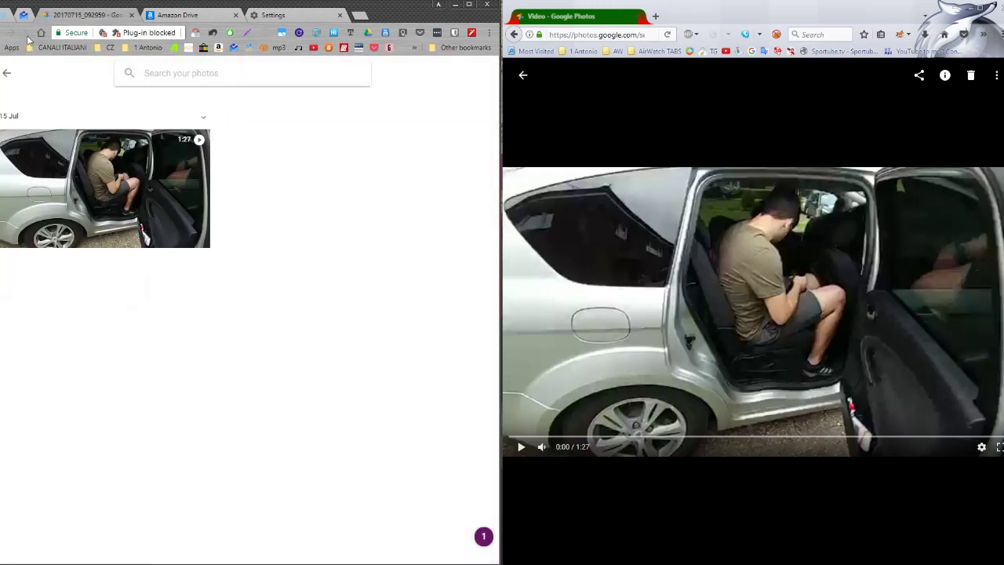
pyautogui.click(24, 34)
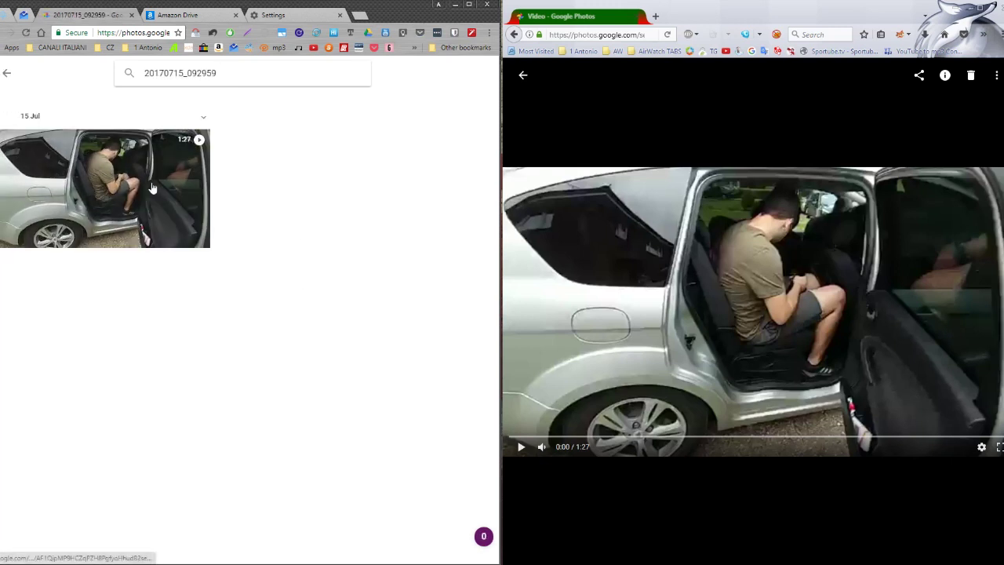
pyautogui.click(318, 36)
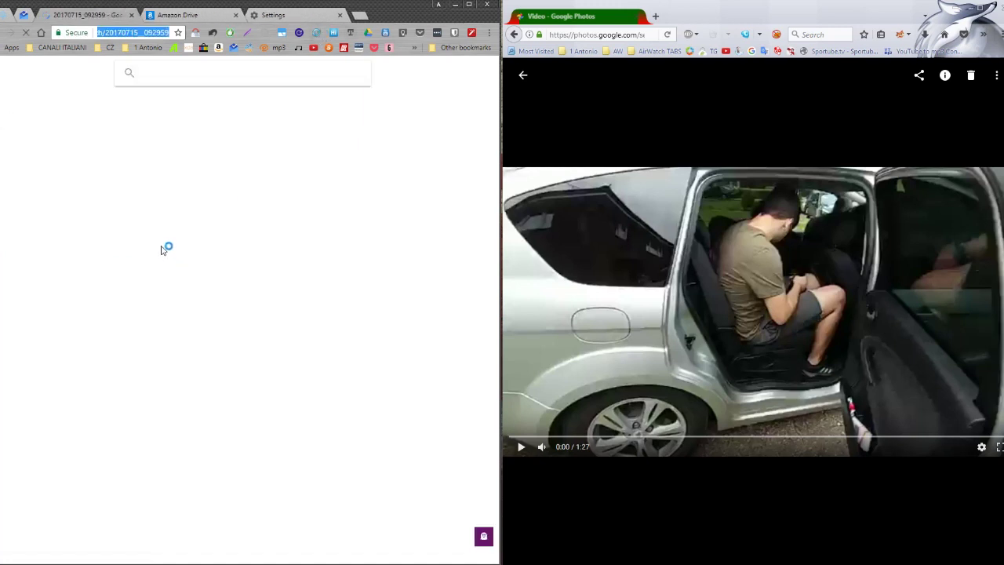
pyautogui.click(179, 217)
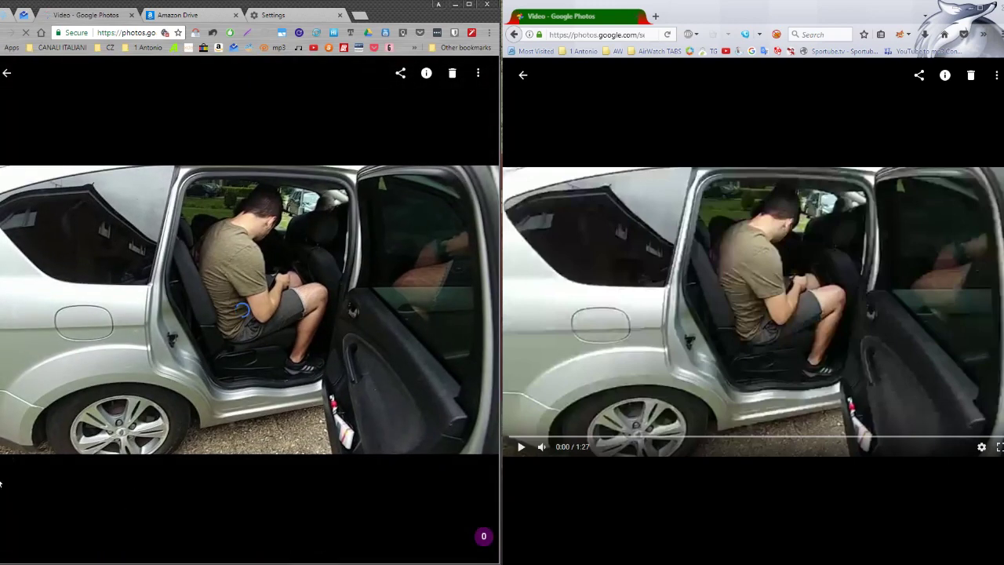
pyautogui.moveTo(146, 367)
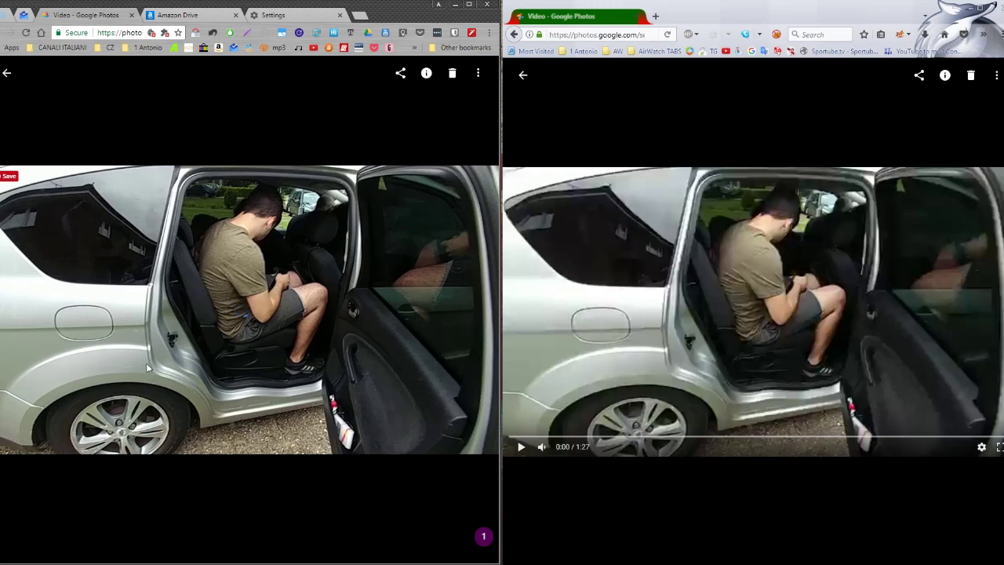
pyautogui.click(6, 74)
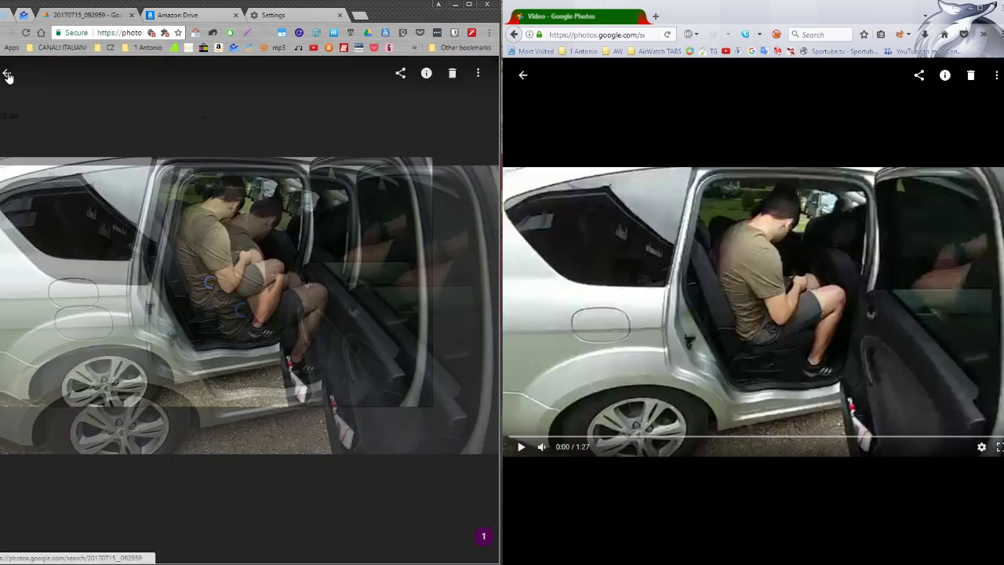
# - Turn 'Allow sites to run Flash' back on in Flash settings and reload
pyautogui.click(274, 15)
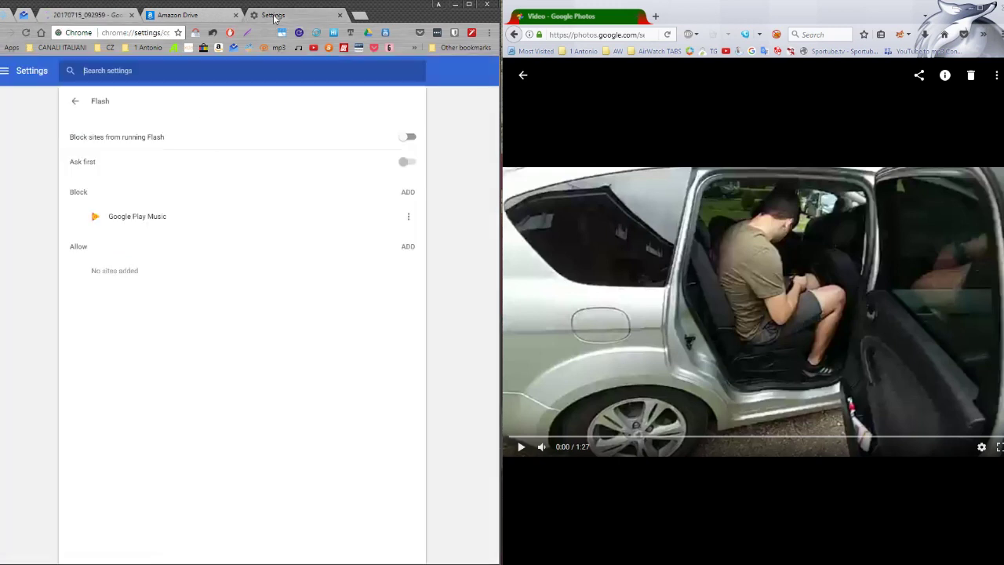
pyautogui.click(409, 136)
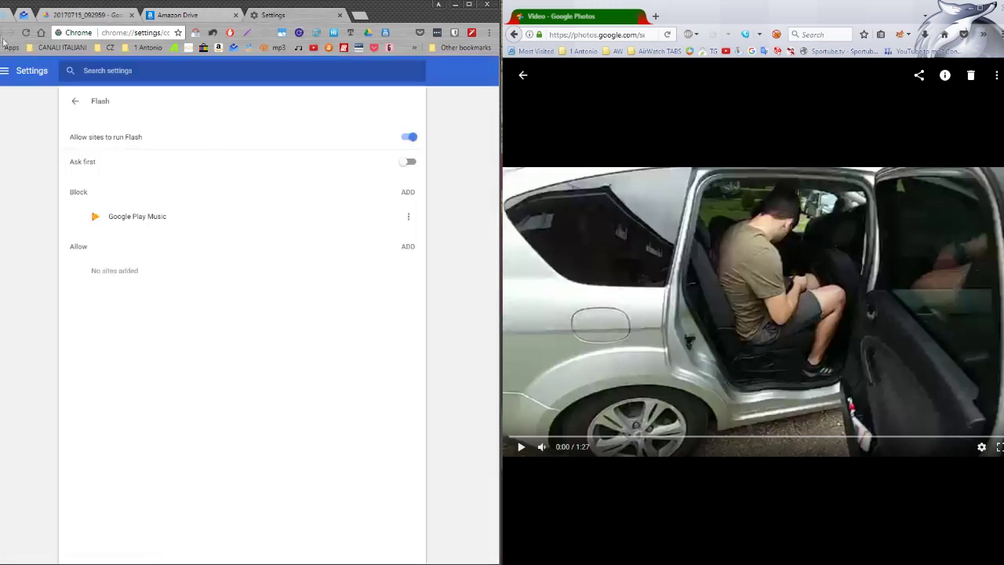
pyautogui.click(25, 34)
pyautogui.click(93, 18)
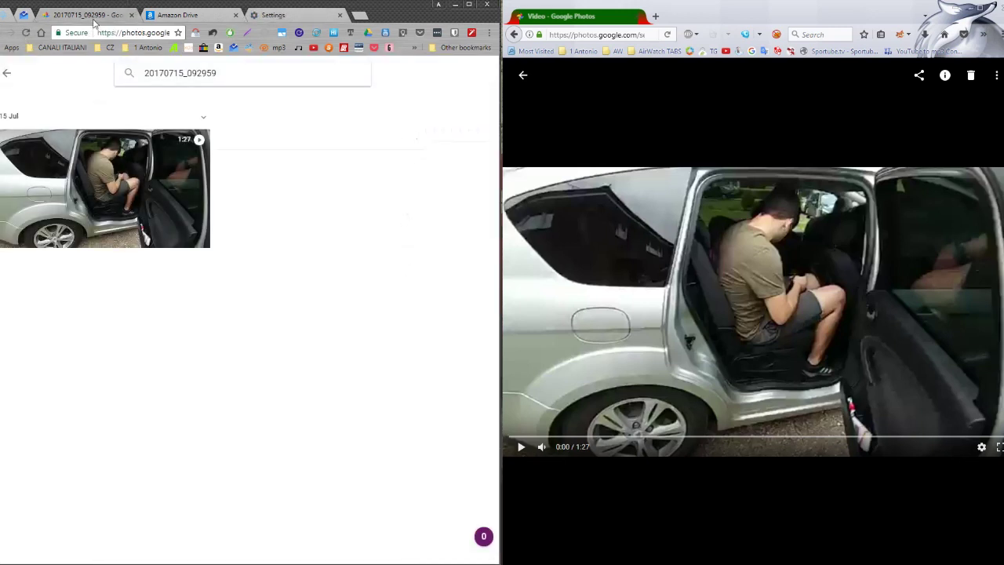
# - Reload the search results, open the video thumbnail, and force-reload the video page
pyautogui.click(317, 37)
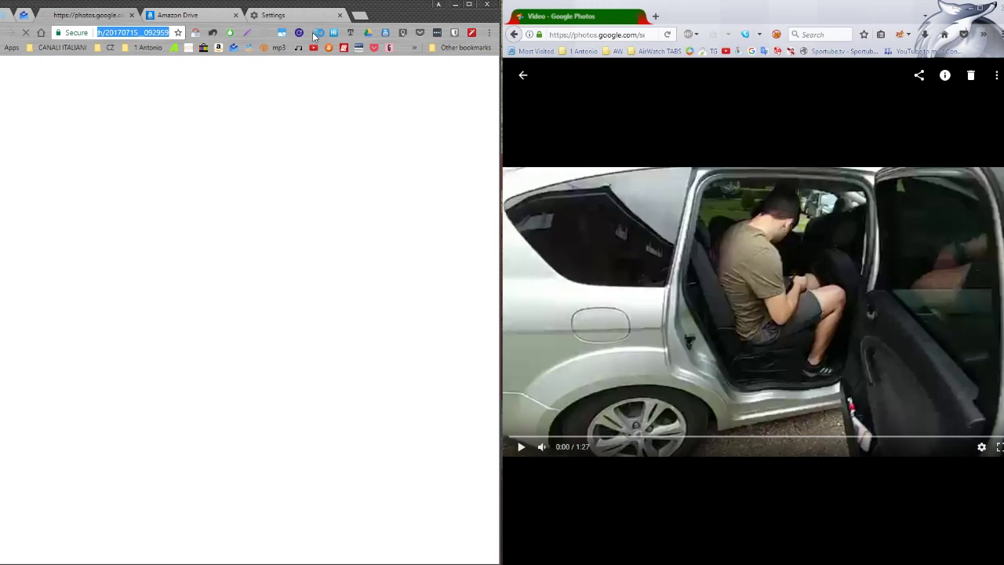
pyautogui.click(86, 245)
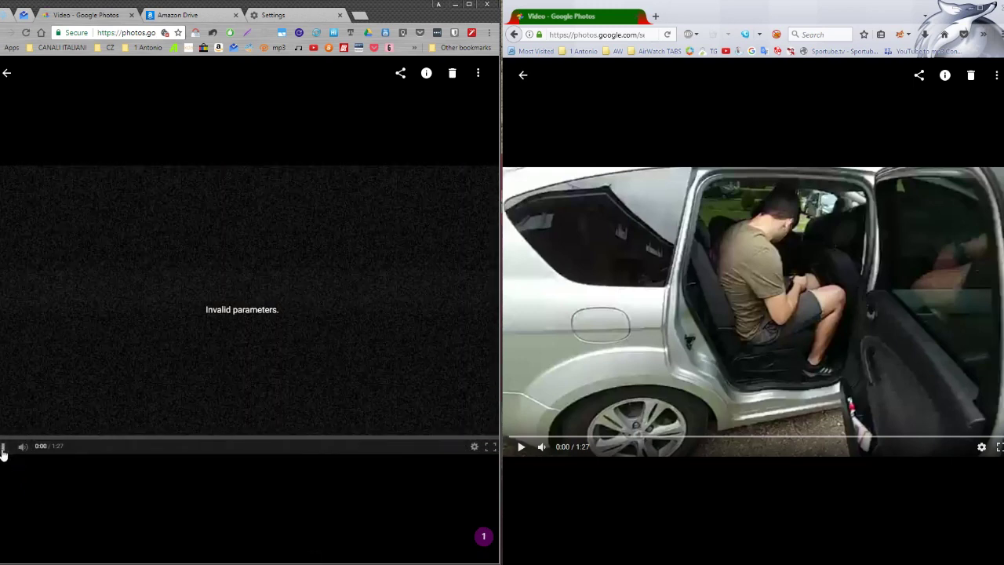
pyautogui.click(316, 33)
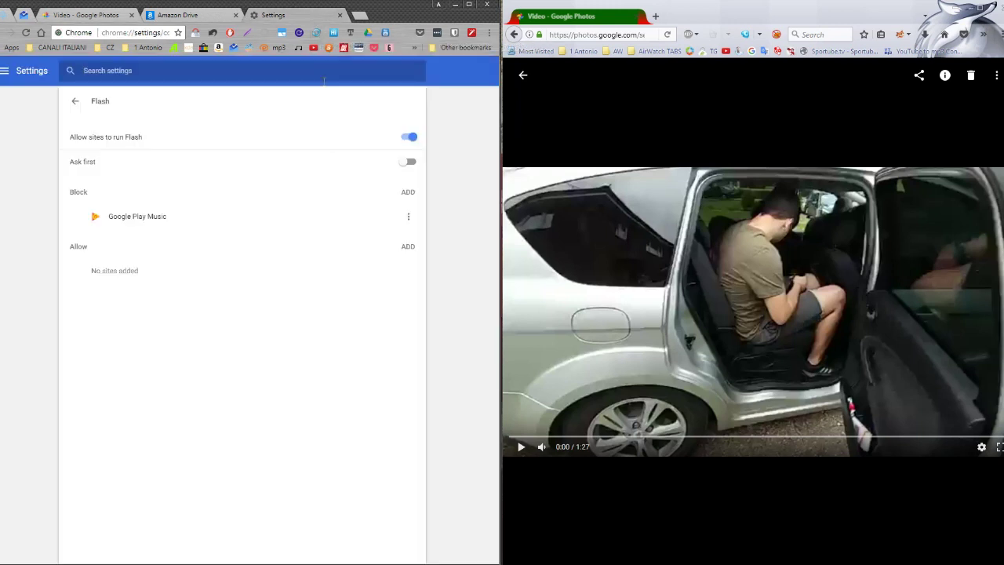
# - Return to the 'Video - Google Photos' tab showing the car video in the player
pyautogui.click(83, 14)
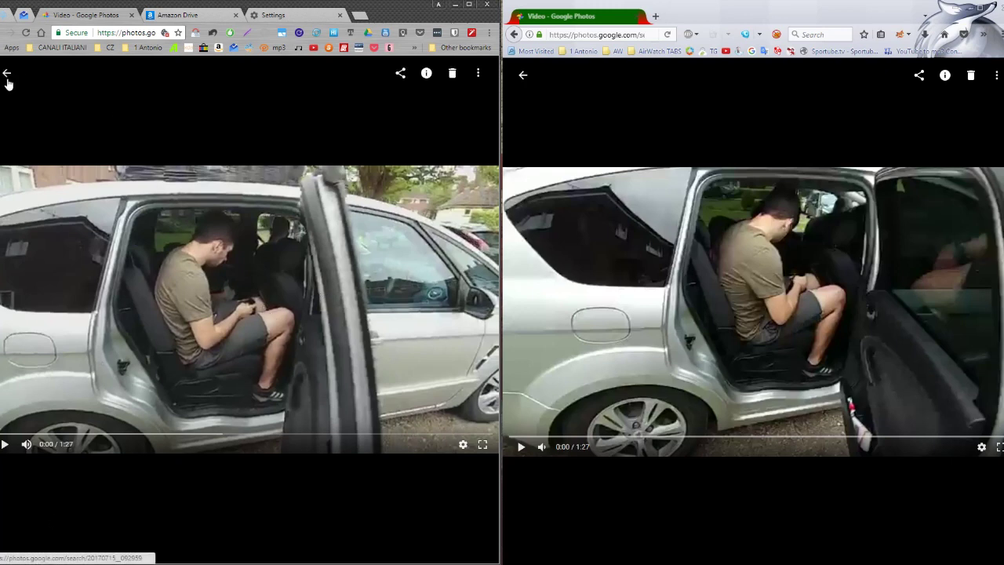
pyautogui.click(7, 73)
pyautogui.click(71, 192)
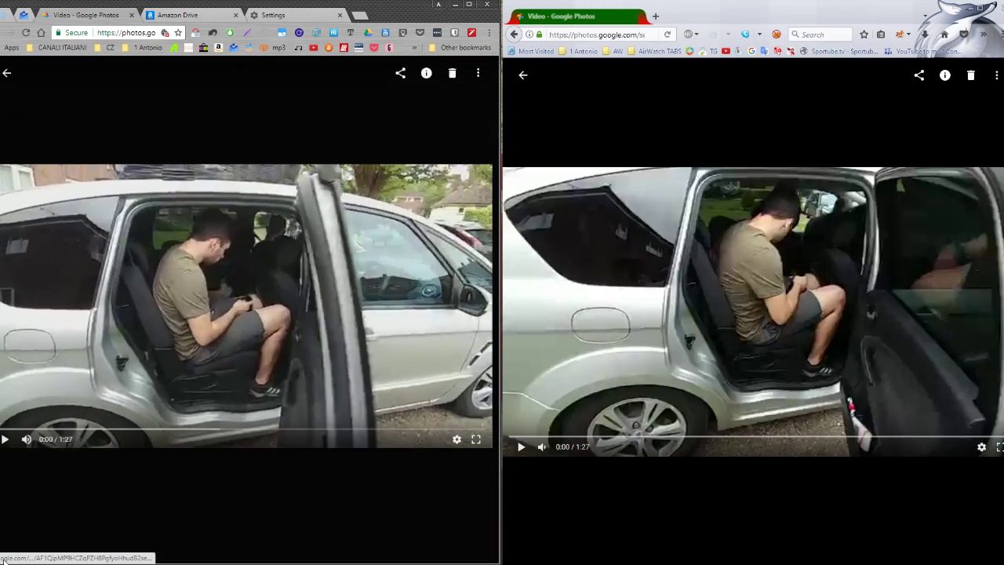
pyautogui.click(5, 445)
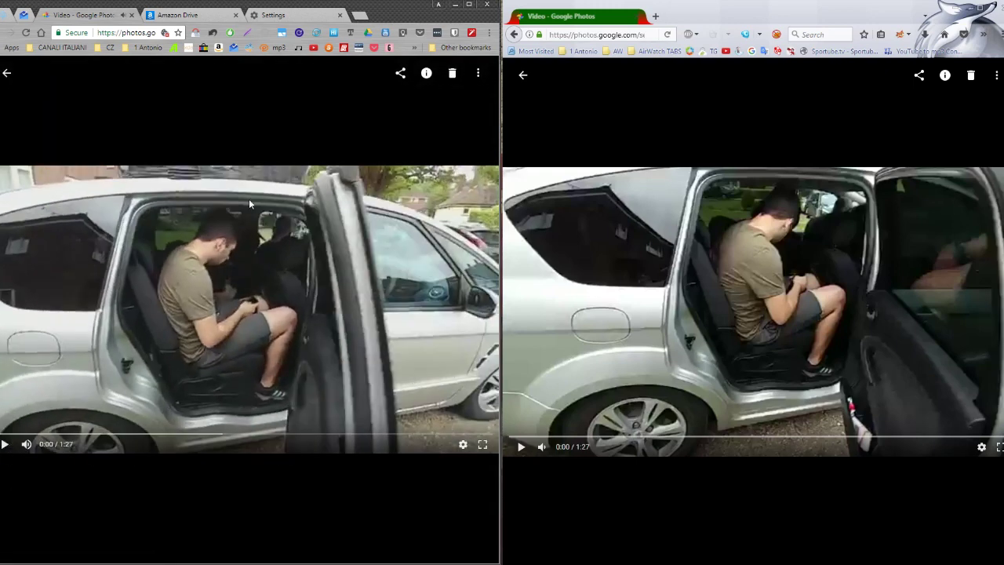